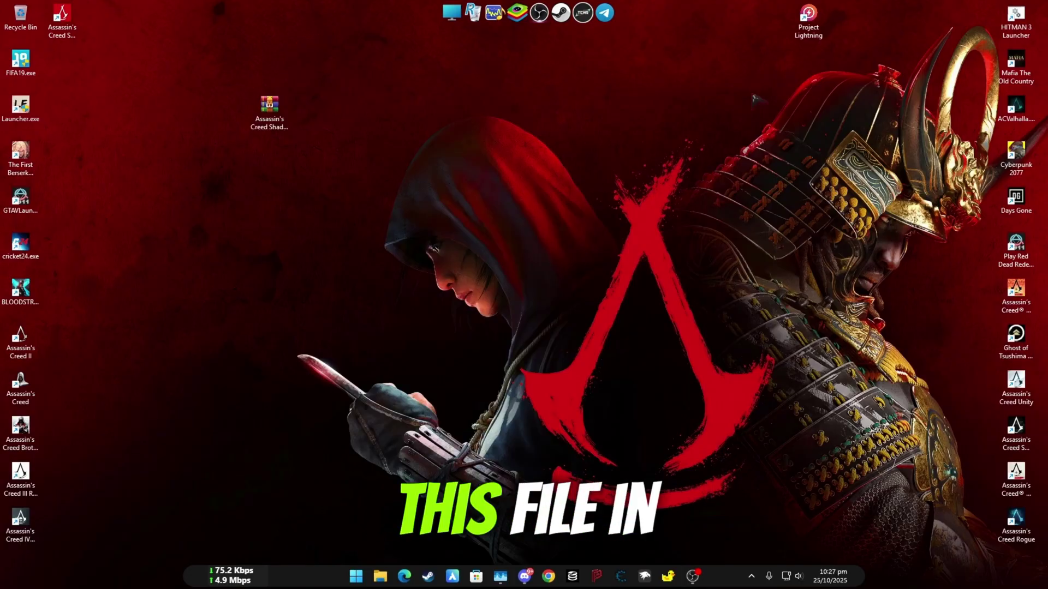
Refresh the Windows desktop from its context menu
right_click(663, 152)
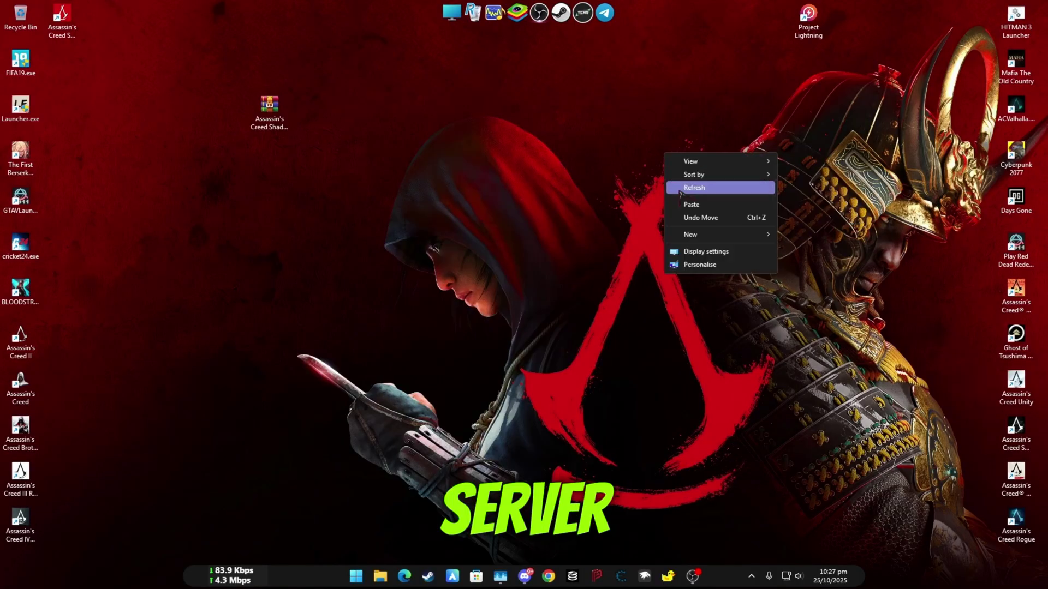
key(Escape)
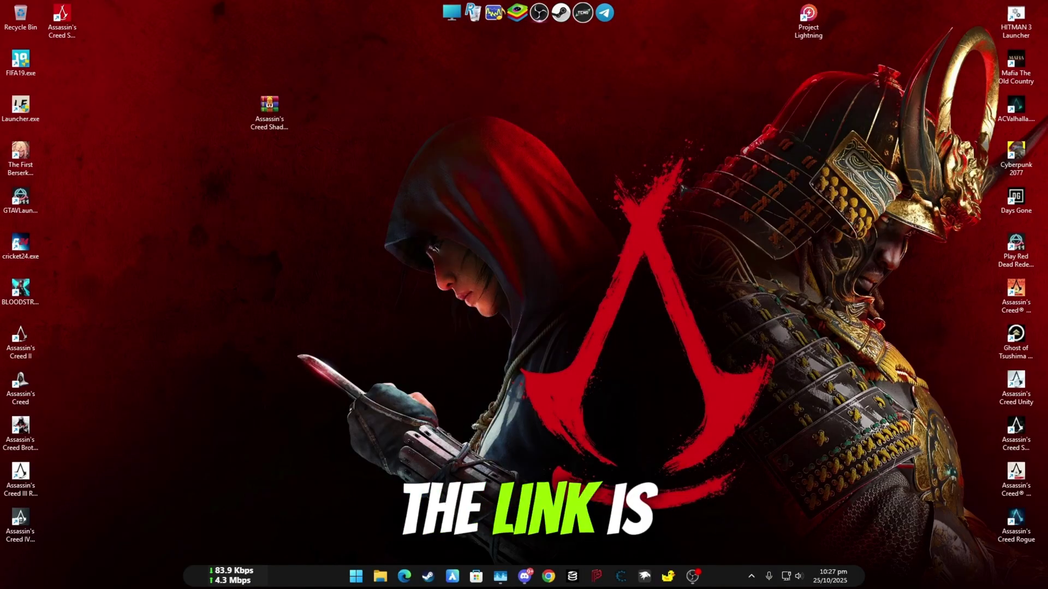
Start the Steam helper, extract the Shadows manifest archive on the desktop and enter its folder
click(577, 32)
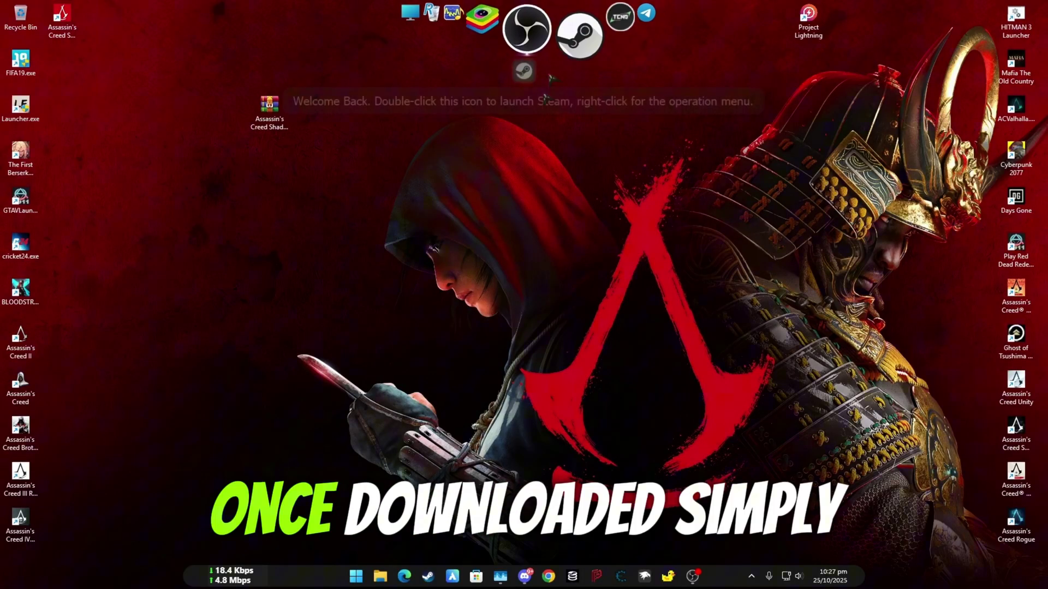
click(270, 124)
right_click(270, 123)
mouse_move(324, 128)
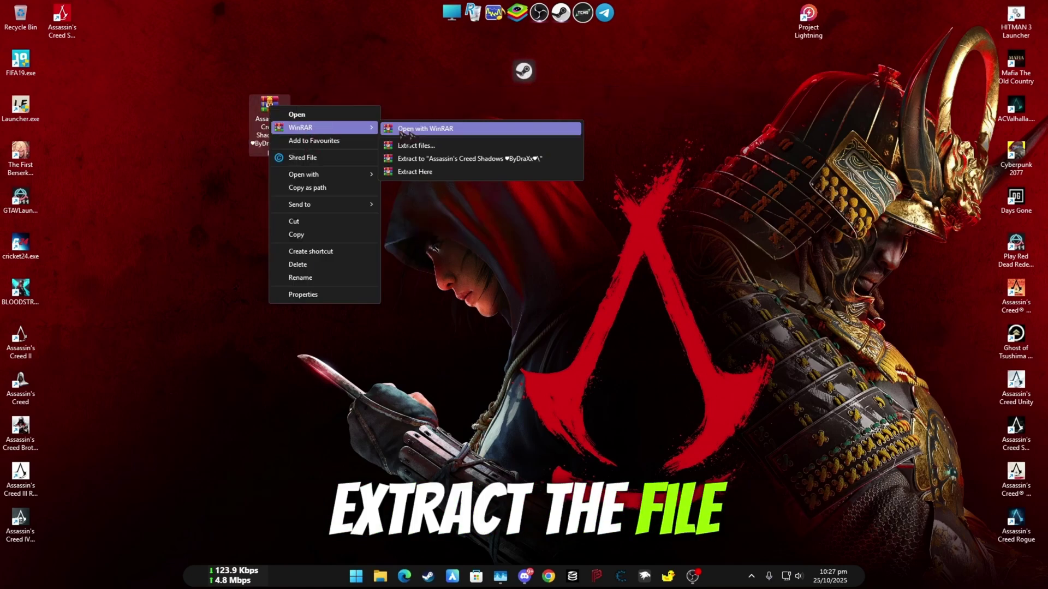
click(405, 159)
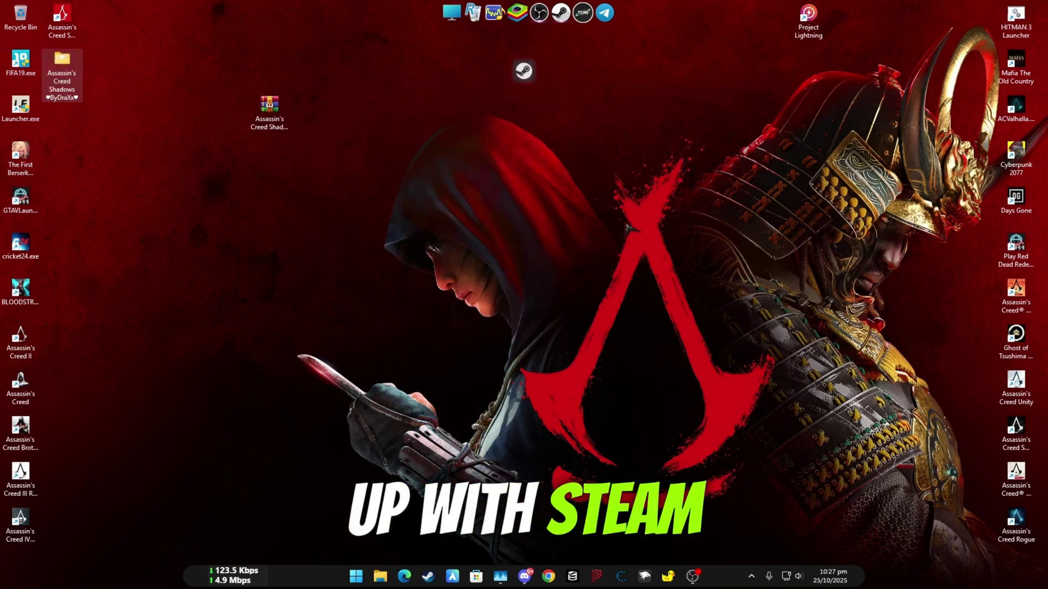
double_click(62, 64)
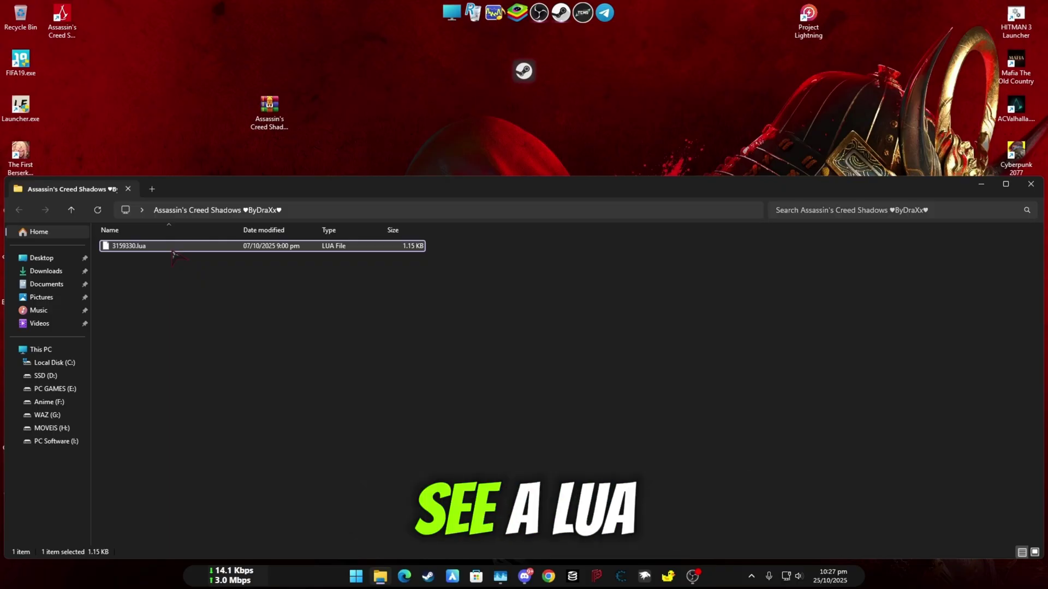
Feed 3159330.lua to the floating Steam helper and close the Explorer window
drag(132, 246, 531, 84)
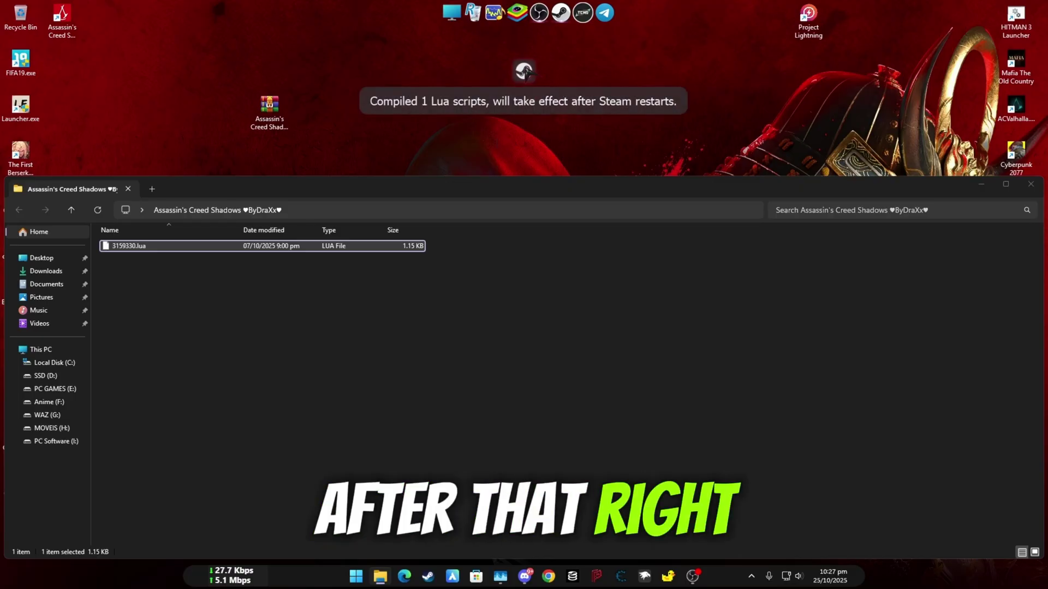
right_click(524, 71)
click(552, 119)
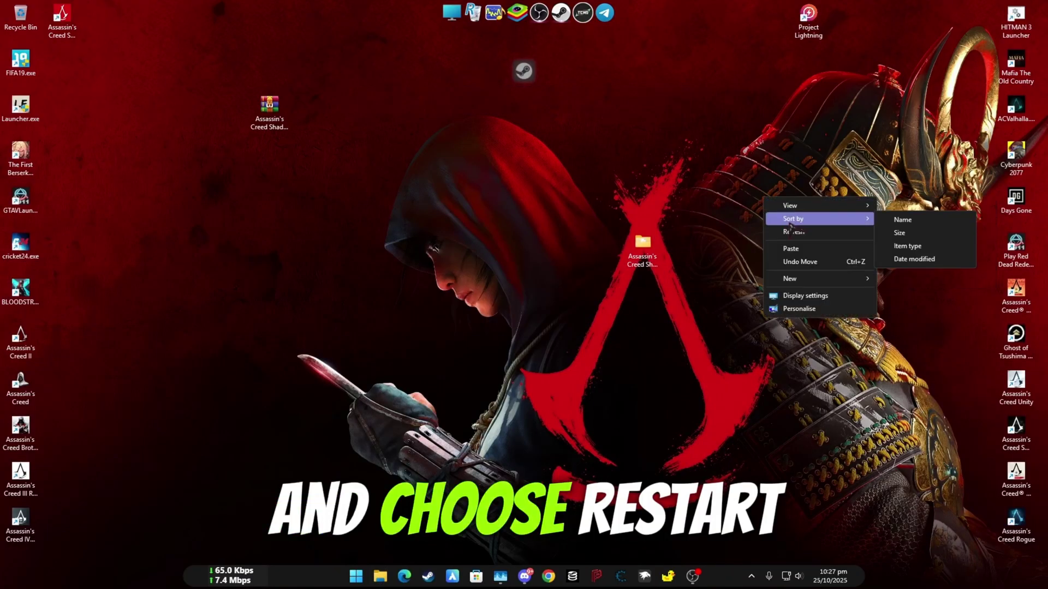
Restart Steam via the helper, hide its floating window and go to the Library
click(794, 232)
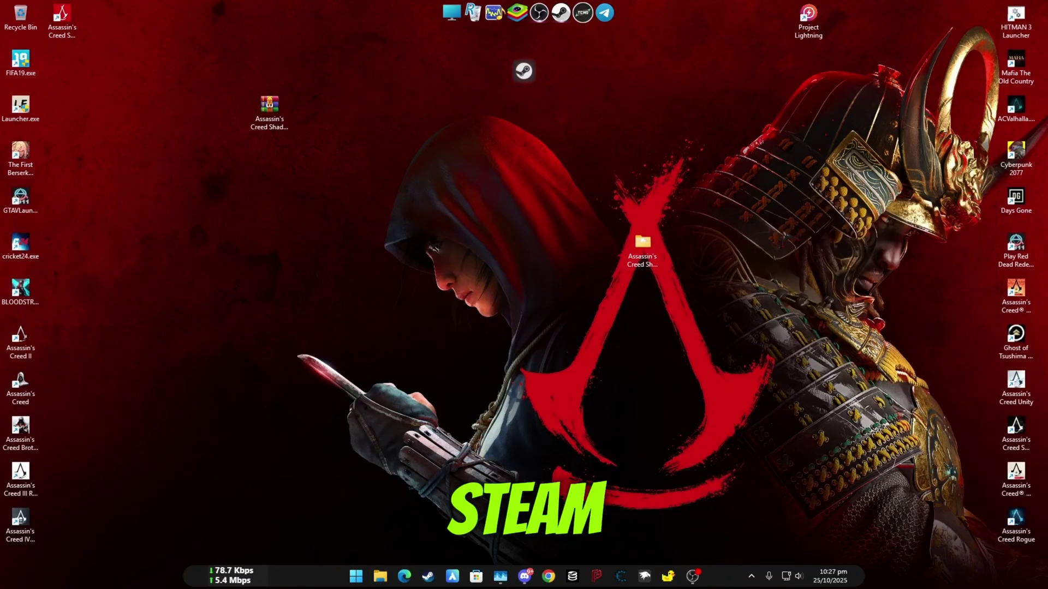
right_click(524, 71)
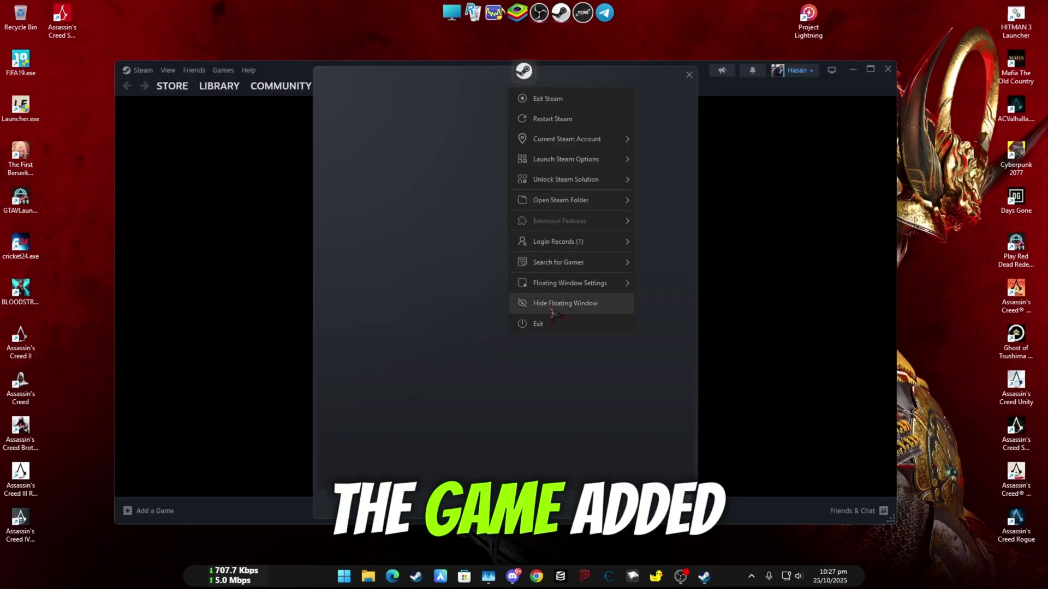
click(551, 305)
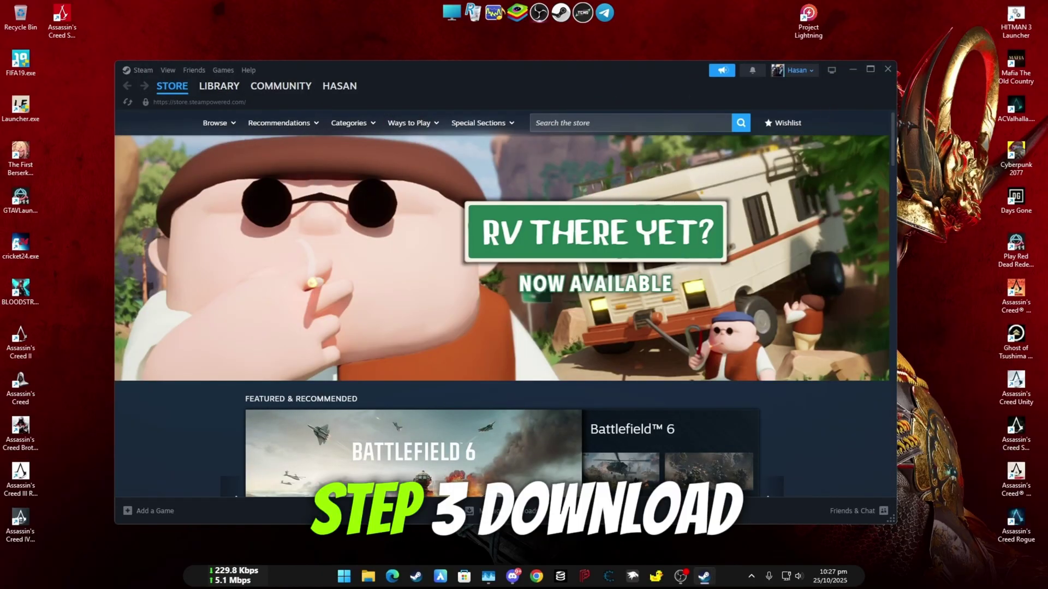
click(218, 85)
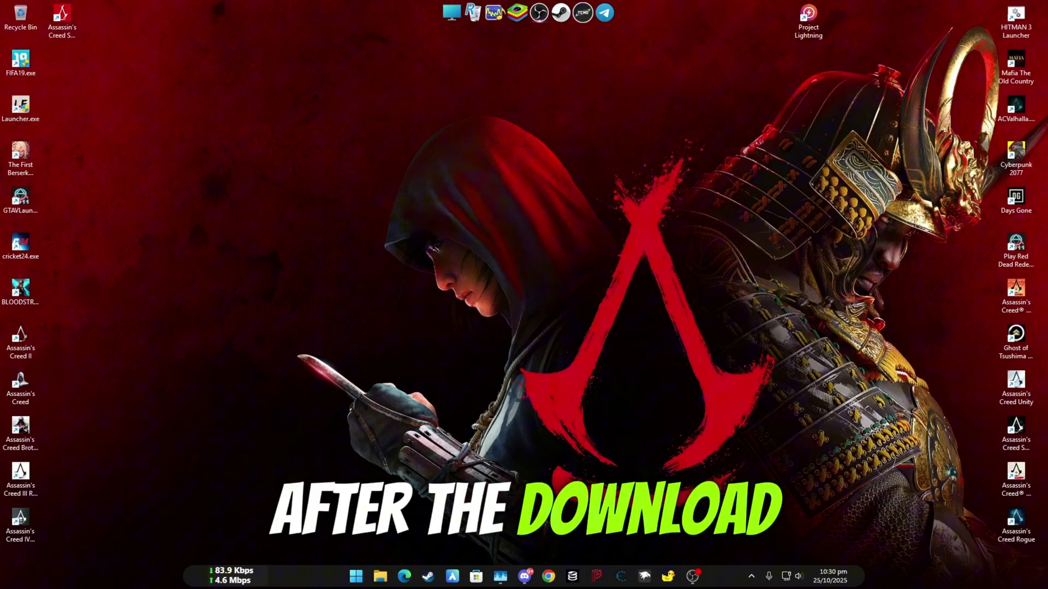
Select Assassin's Creed Shadows in the library and start it with Play
click(476, 577)
click(448, 377)
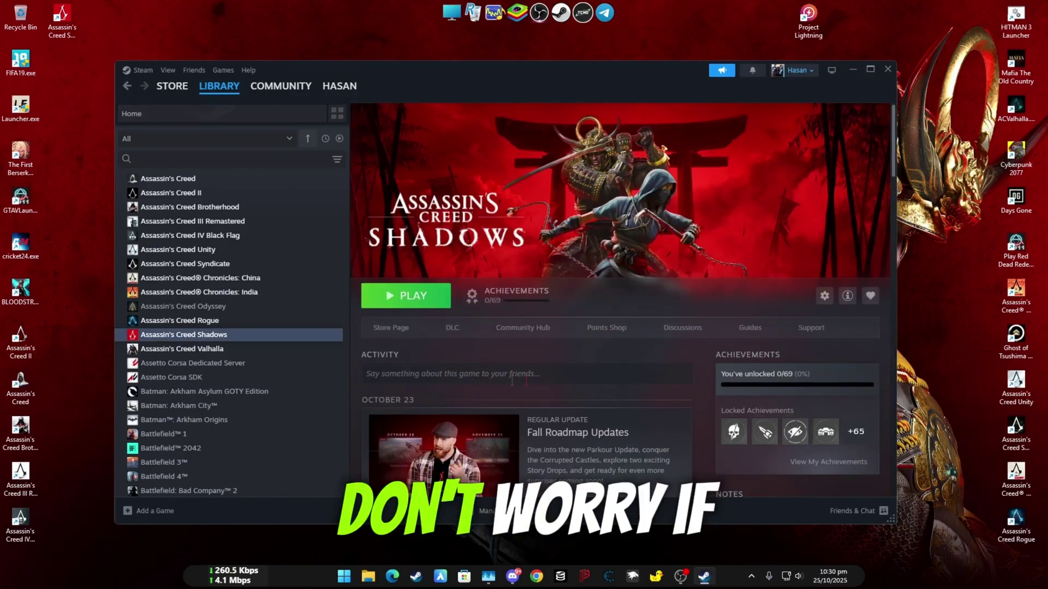
click(404, 295)
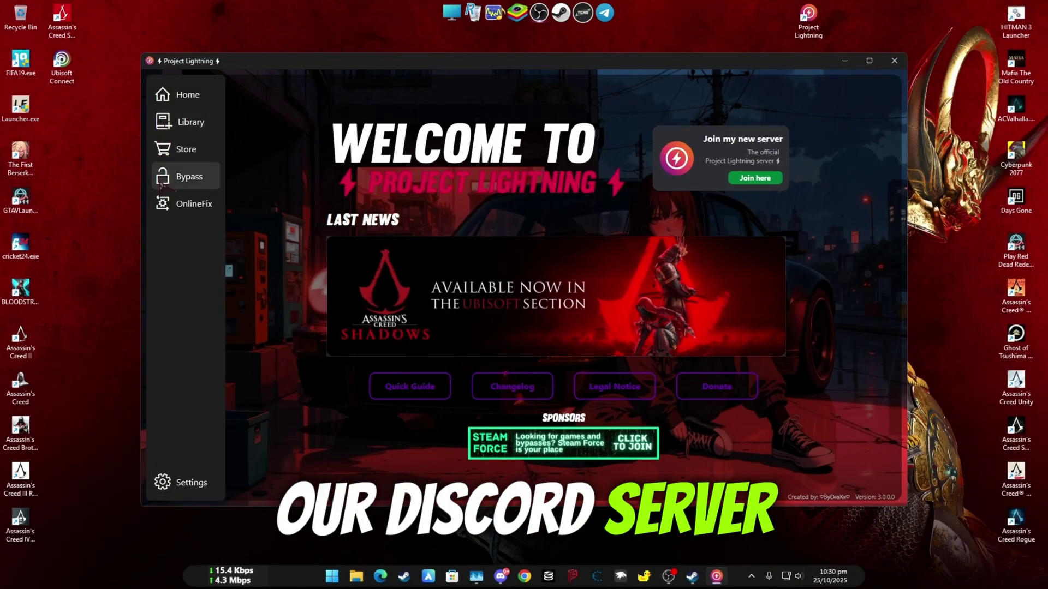
Under Bypass > Ubisoft, select Assassin's Creed Shadows and apply its fix
click(164, 121)
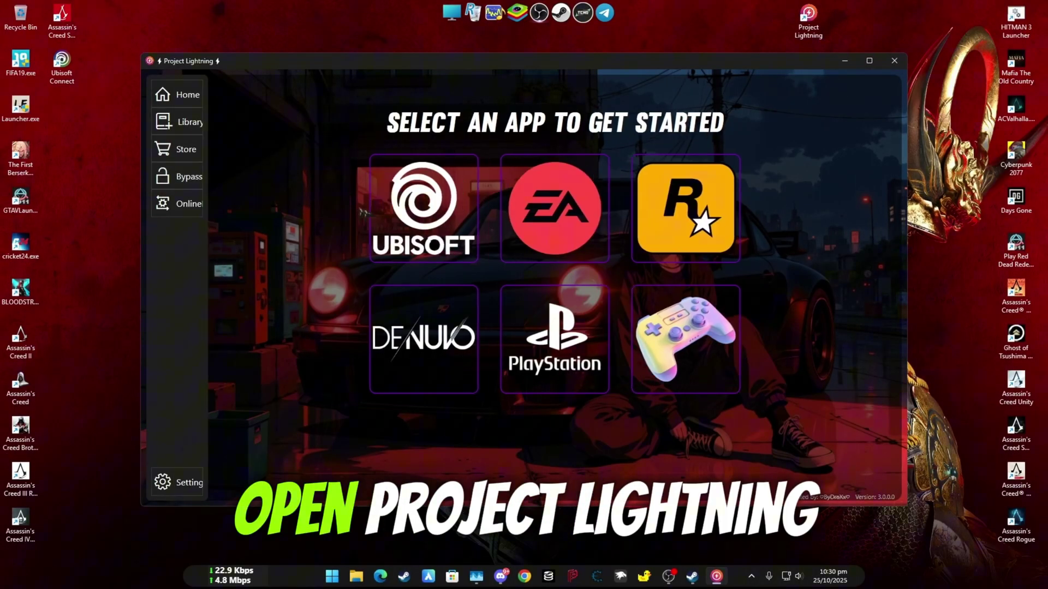
click(396, 220)
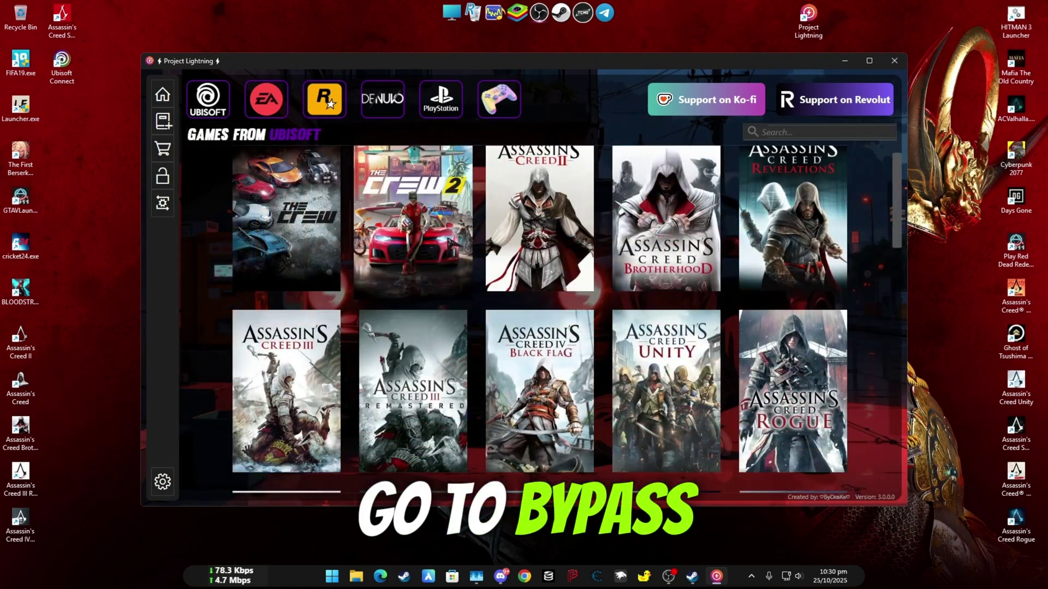
scroll(540, 328, down, 5)
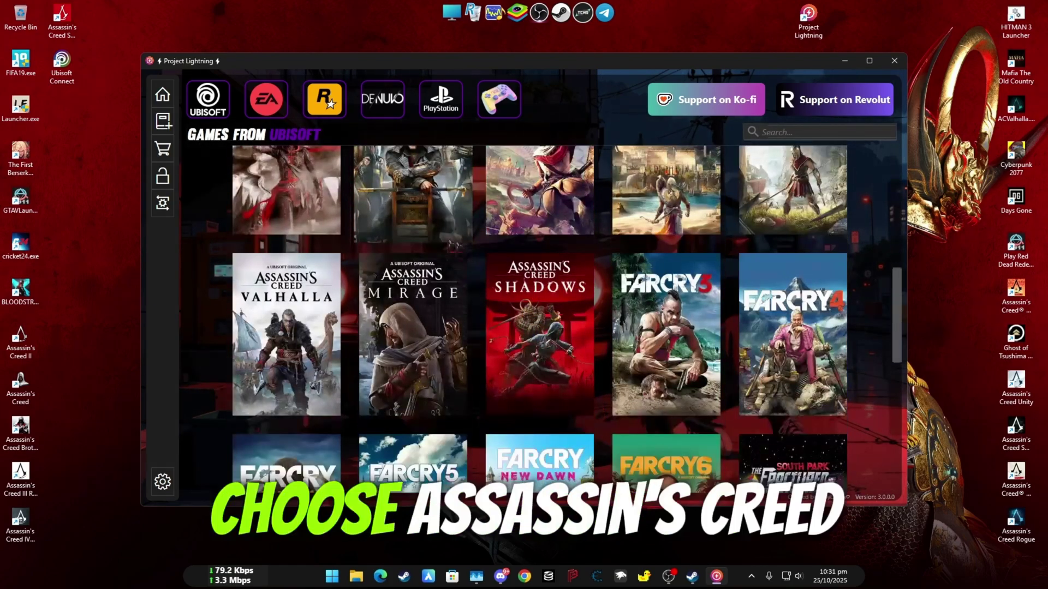
click(538, 335)
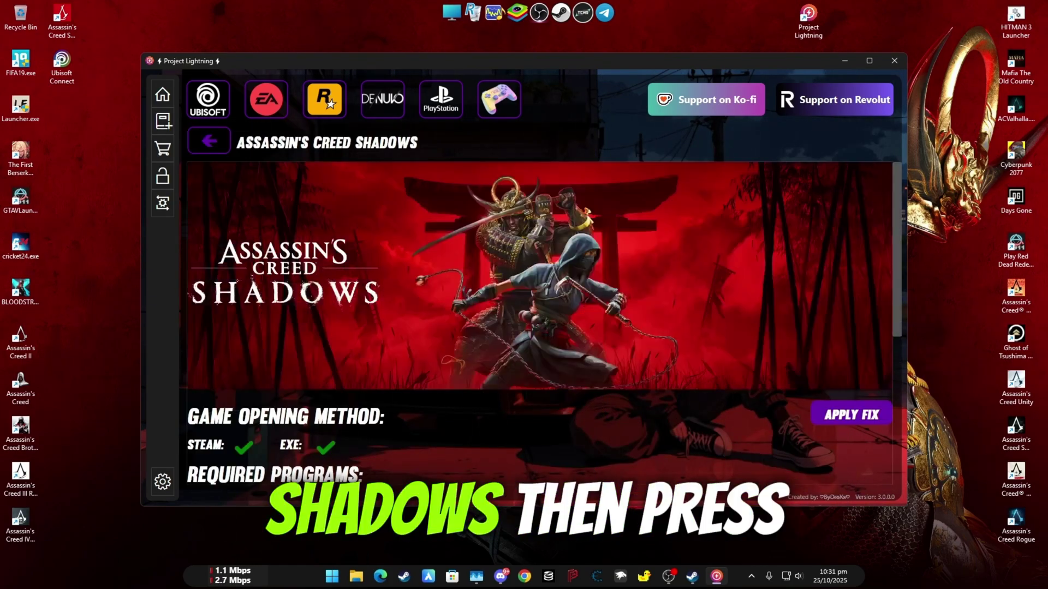
scroll(532, 329, down, 3)
scroll(532, 330, down, 4)
scroll(528, 329, up, 3)
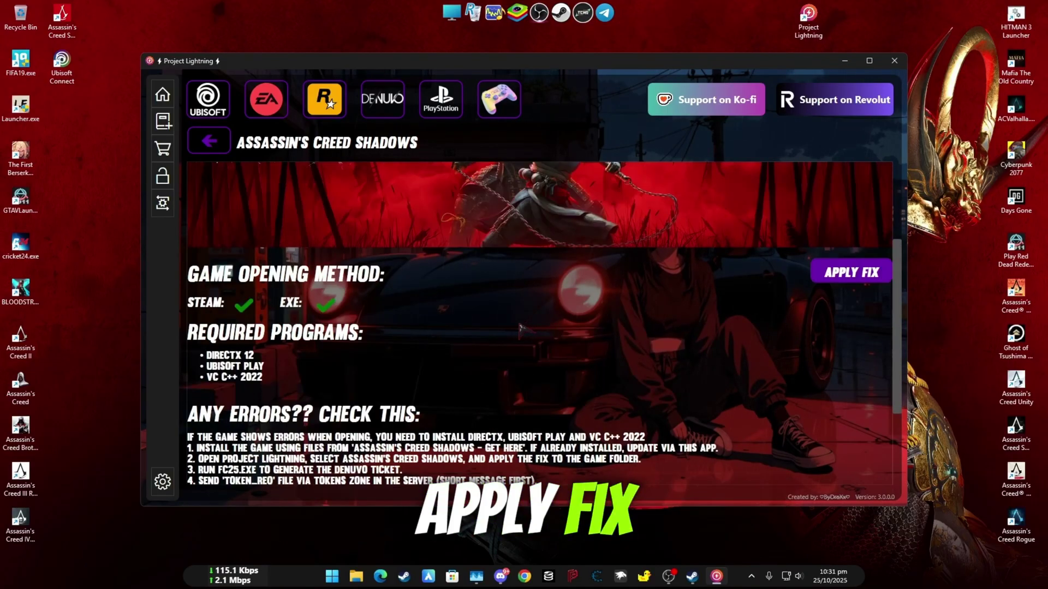
scroll(529, 329, up, 4)
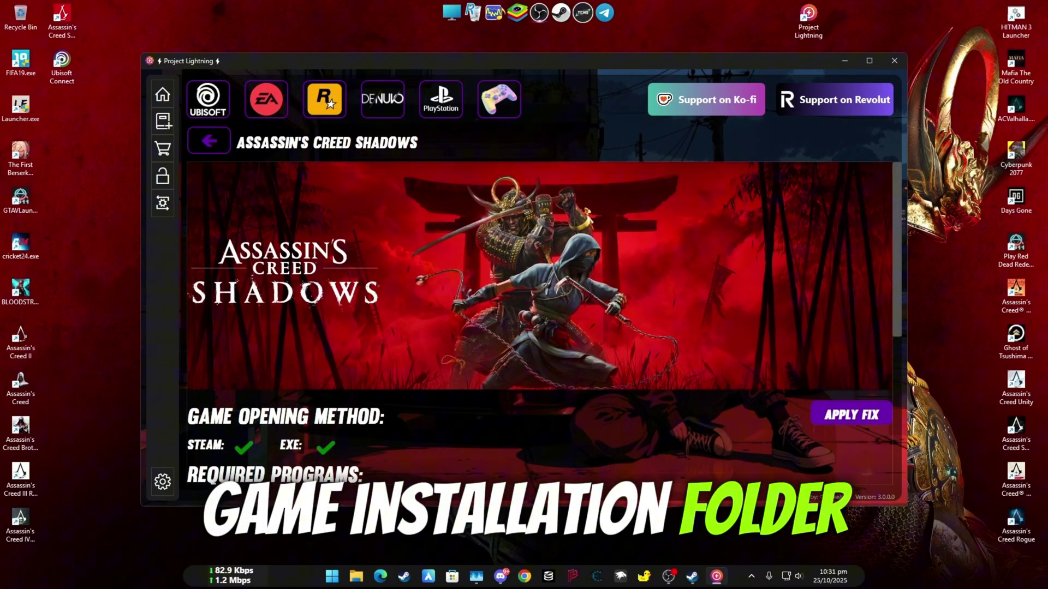
click(851, 414)
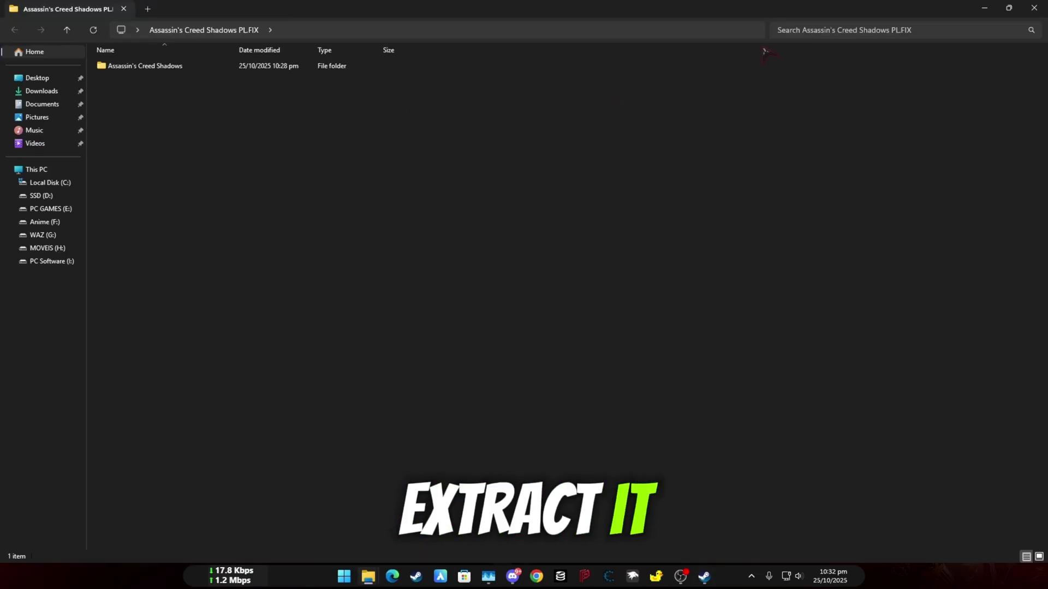
Copy all three Shadows PL.FIX files into the game install folder, replacing existing files
double_click(145, 65)
drag(180, 107, 164, 65)
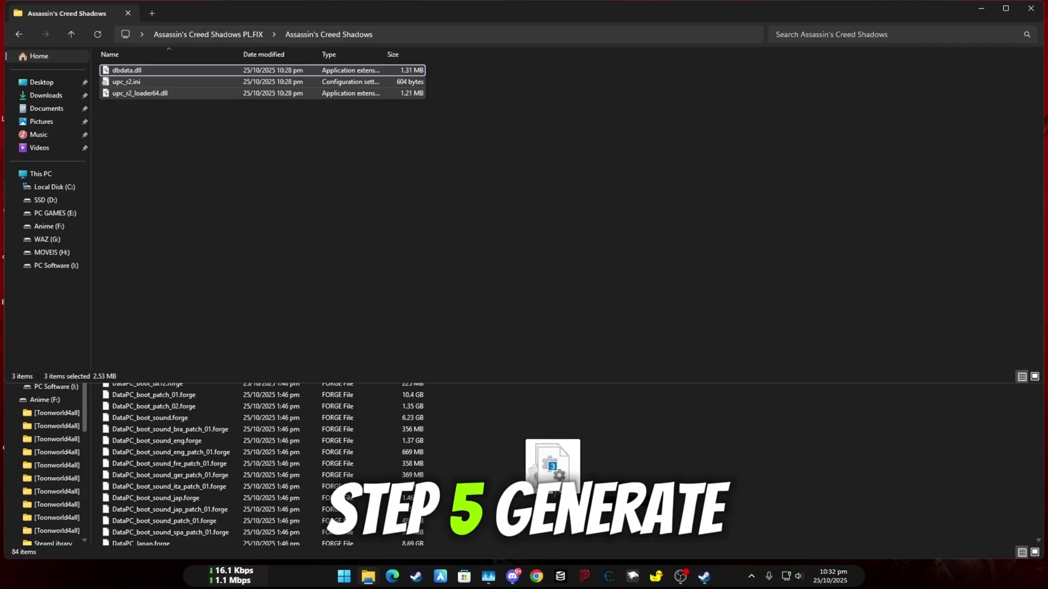
drag(553, 467, 554, 466)
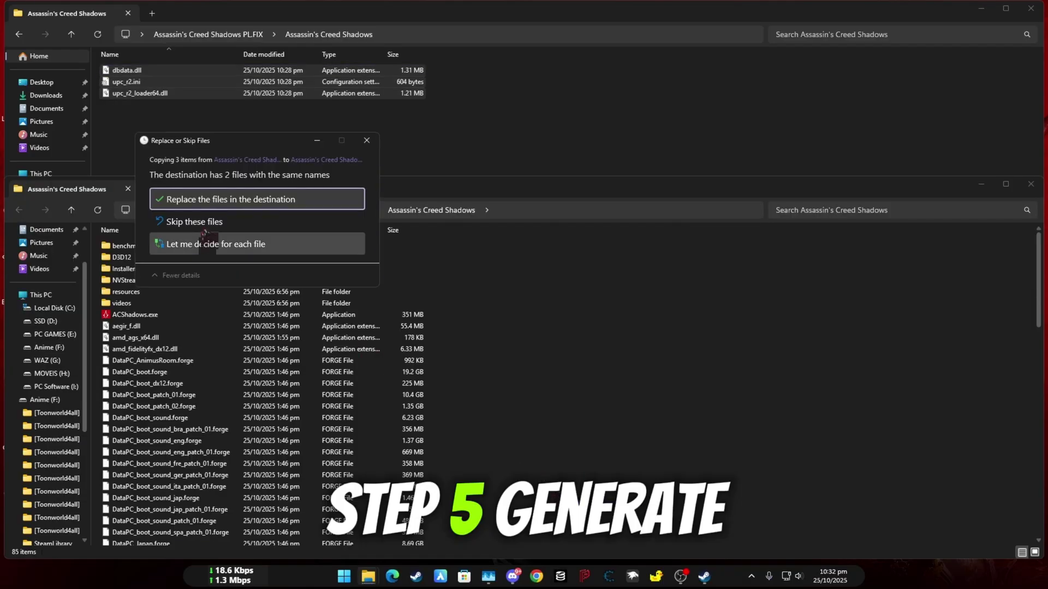
click(254, 201)
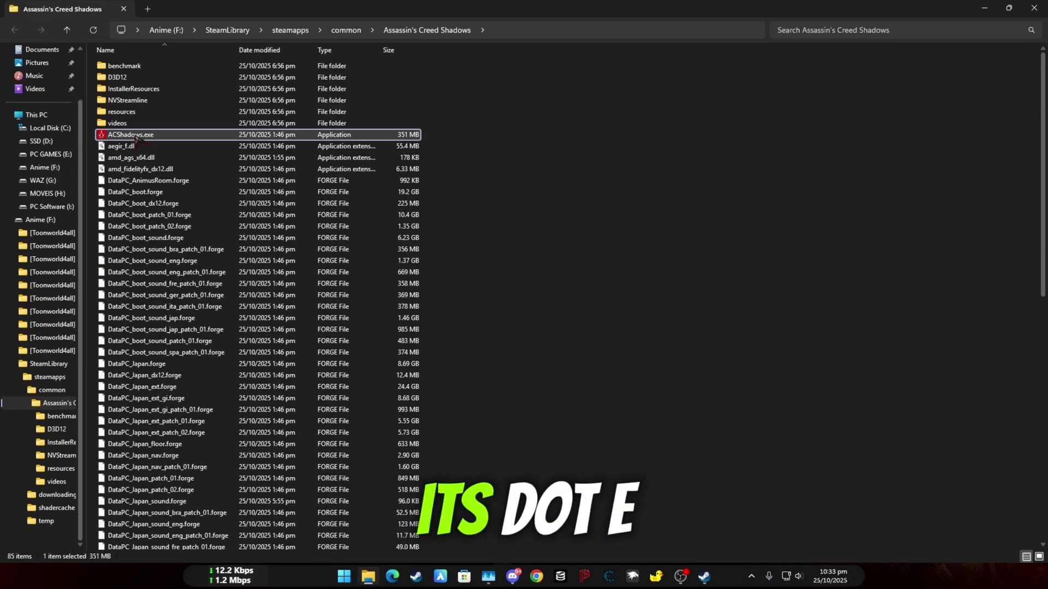
Run ACShadows.exe from the install folder to generate the token request file
right_click(132, 315)
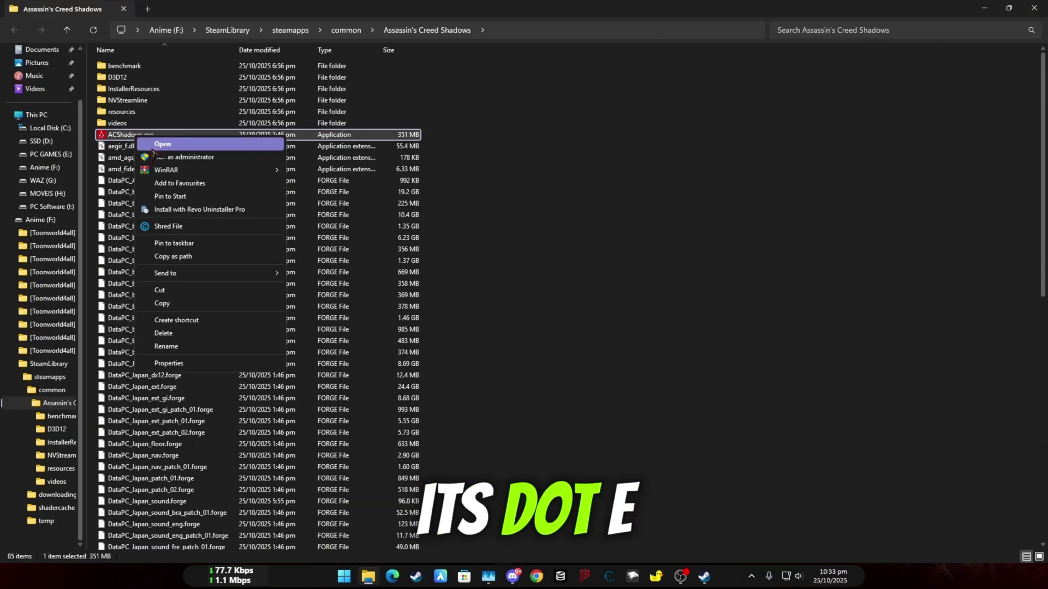
click(162, 145)
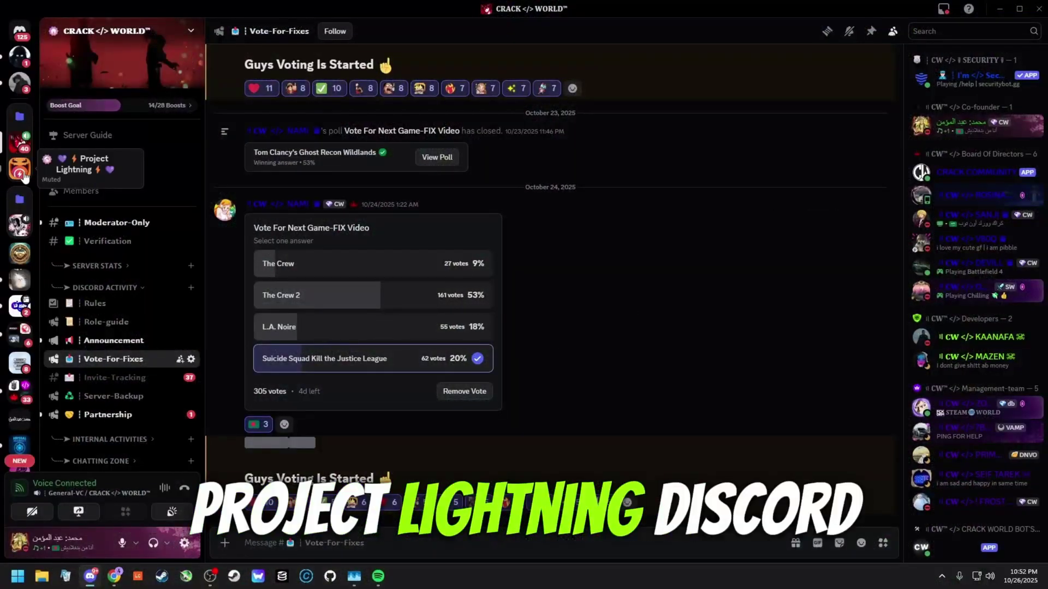
In the Project Lightning server, request an Assassin's Creed Shadows token and enter the new ticket channel
click(29, 170)
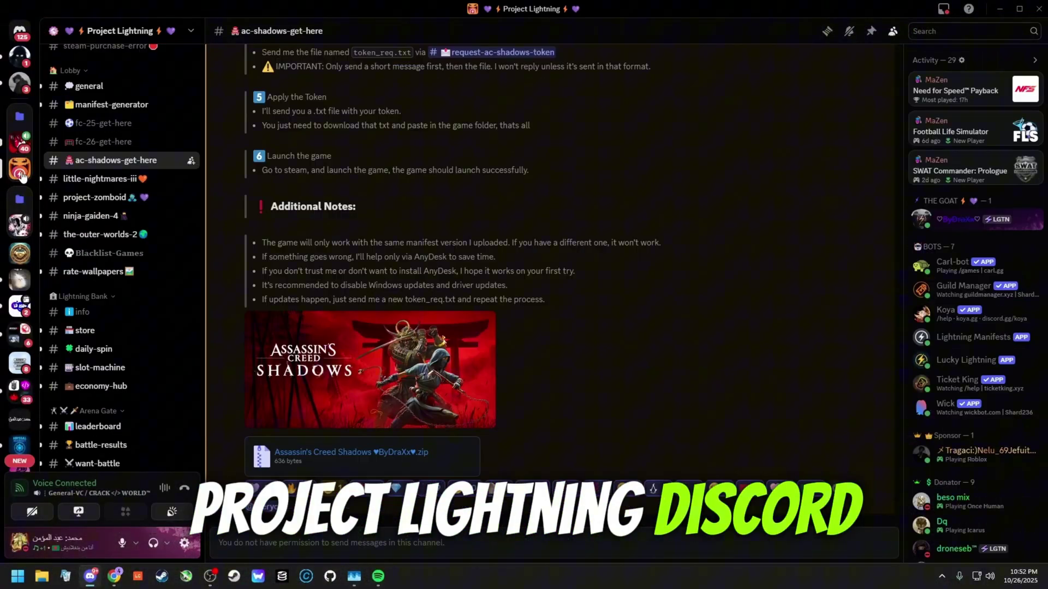
scroll(102, 167, up, 5)
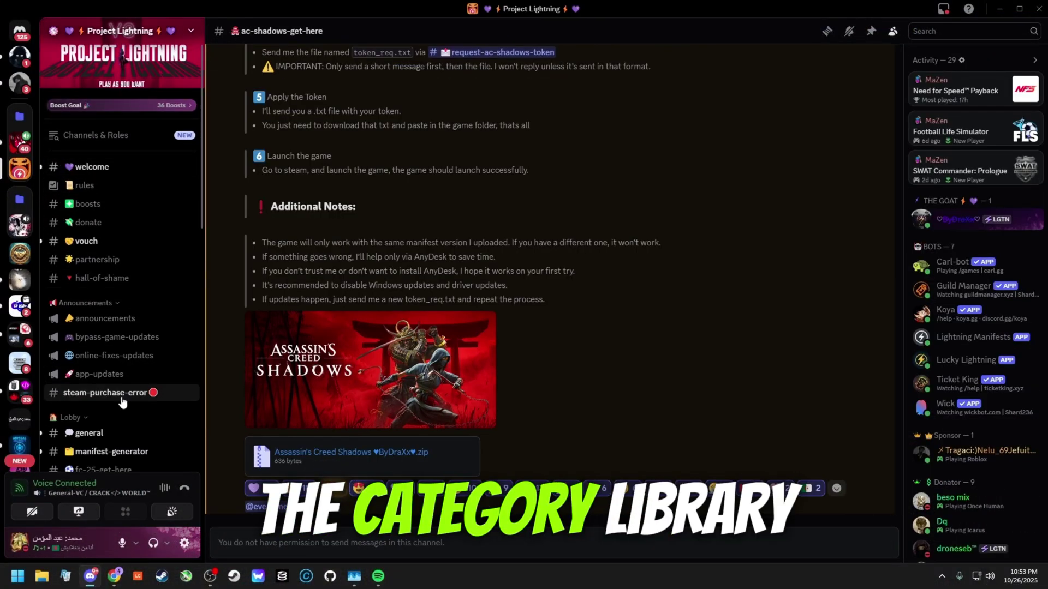
scroll(90, 328, down, 4)
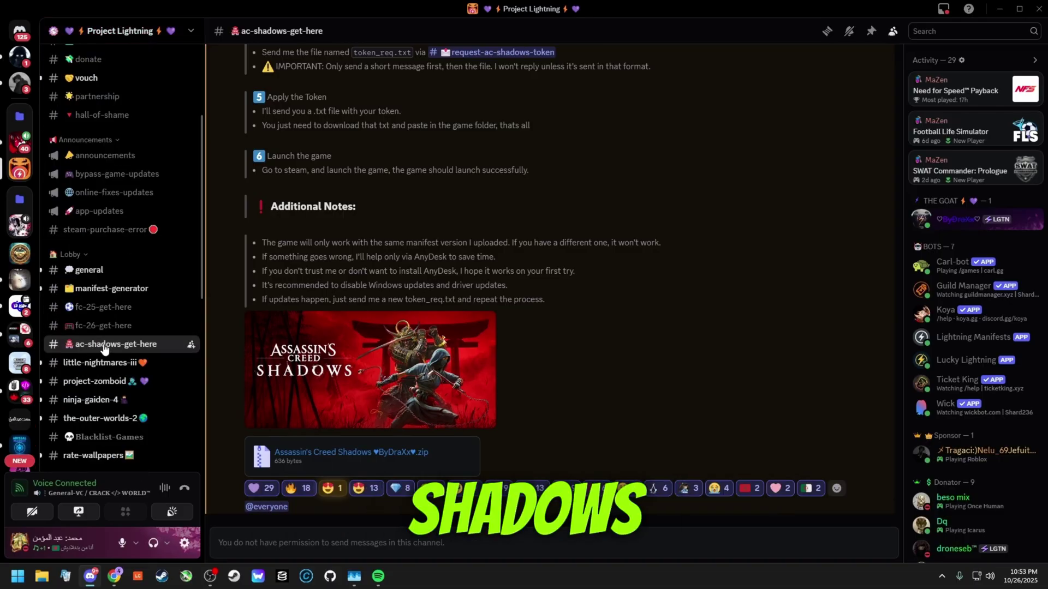
scroll(638, 345, up, 5)
scroll(638, 345, up, 5)
drag(244, 188, 558, 444)
scroll(558, 445, down, 10)
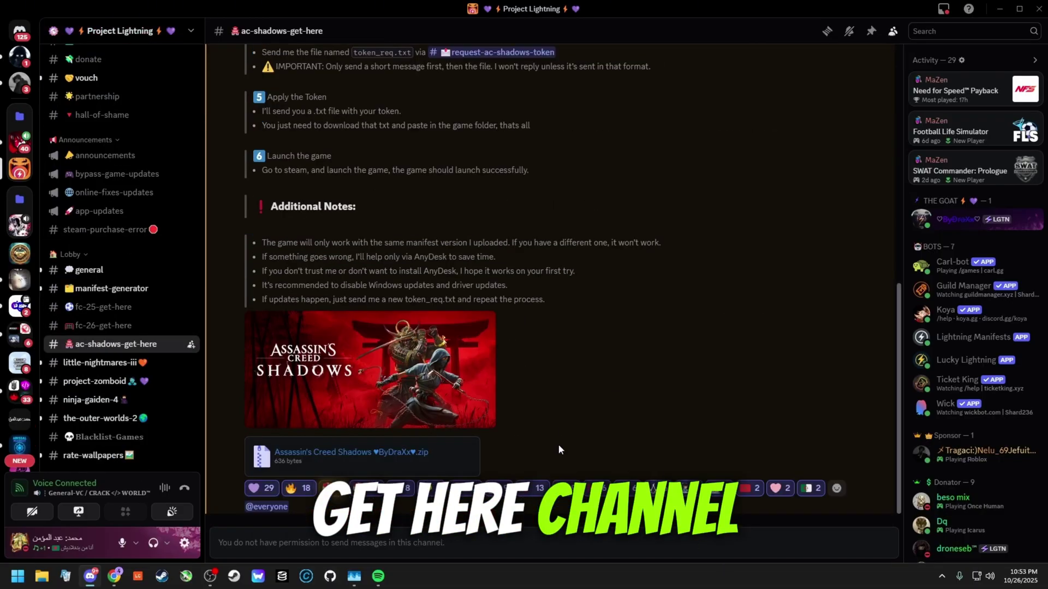
scroll(638, 320, up, 5)
scroll(638, 316, down, 1)
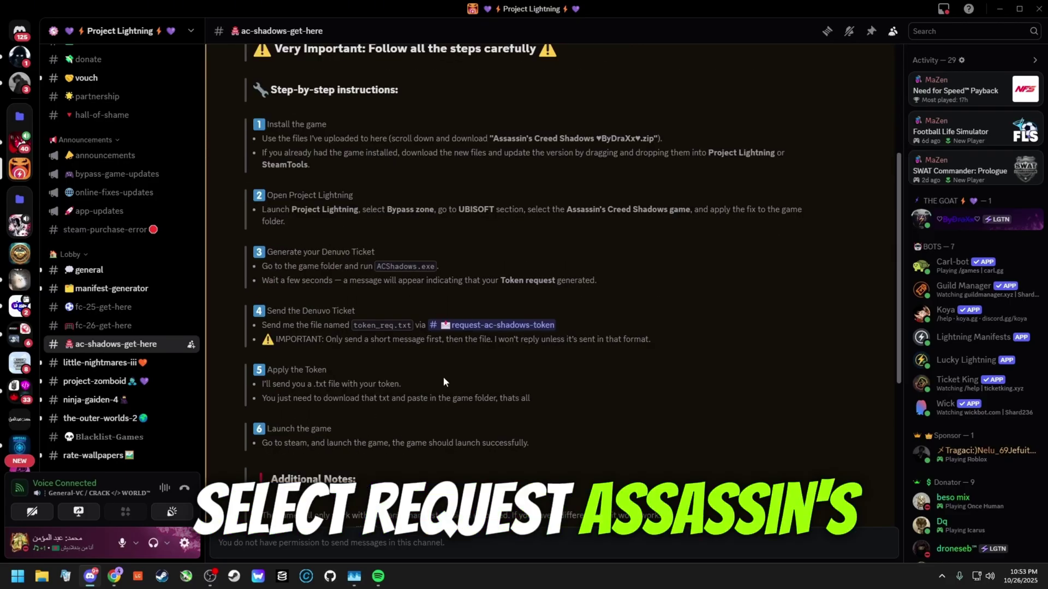
click(499, 325)
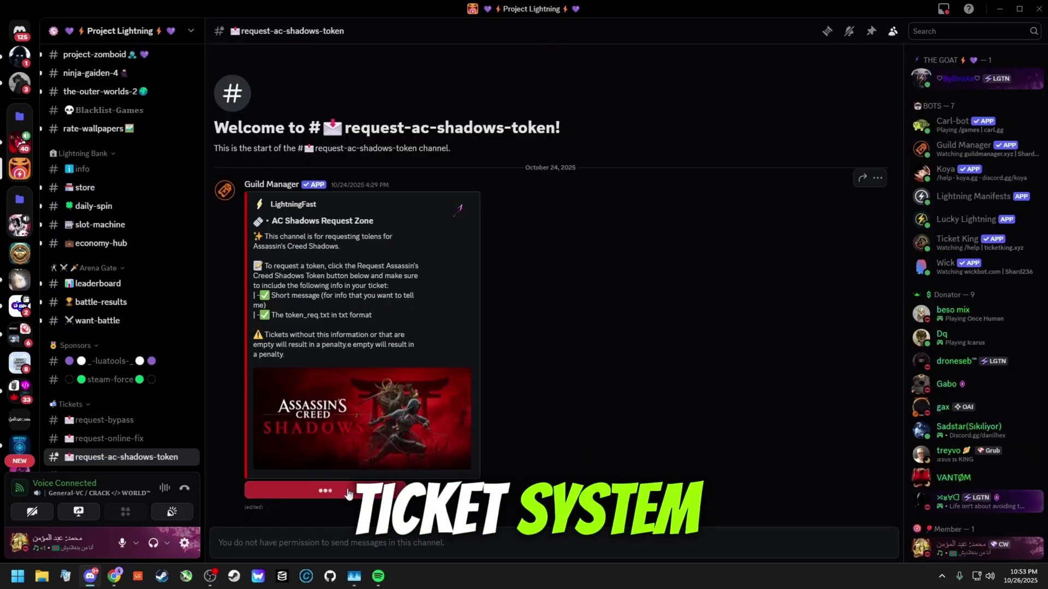
click(311, 490)
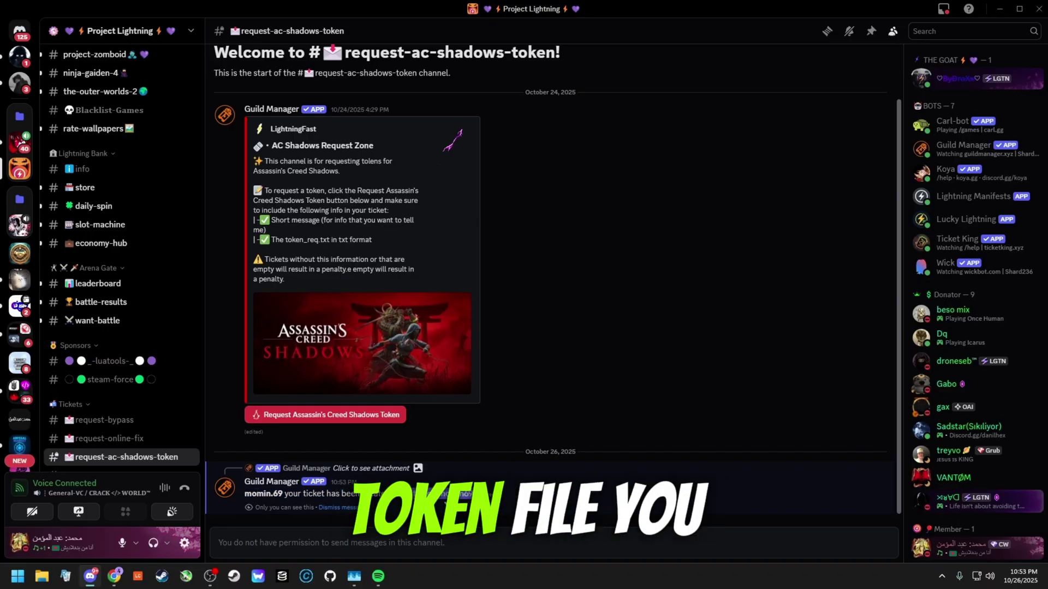
click(433, 494)
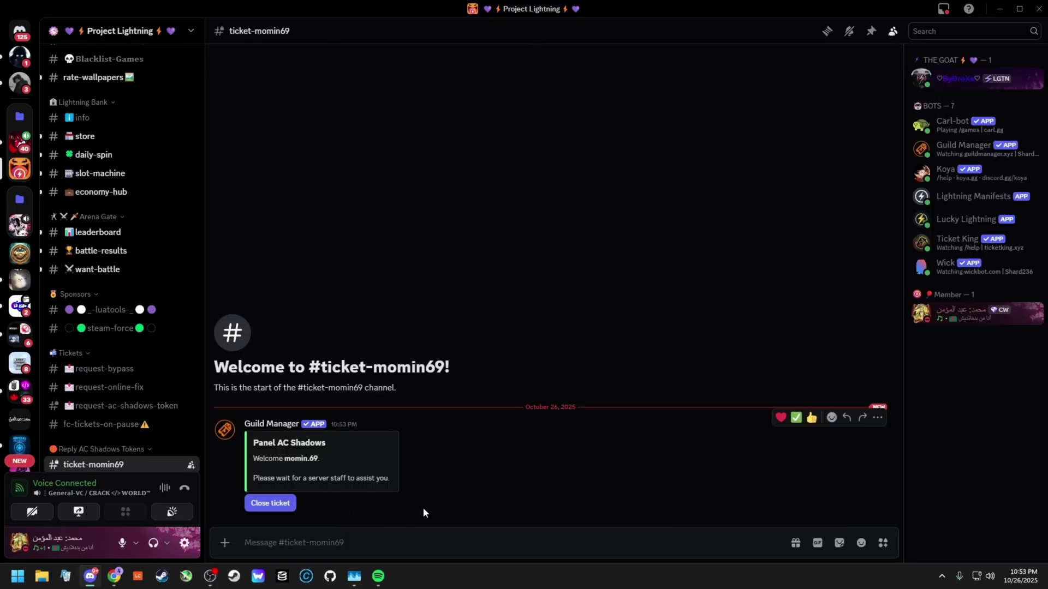
text(HI)
Send the HI greeting and arrange Discord and the game folder window side by side
key(Return)
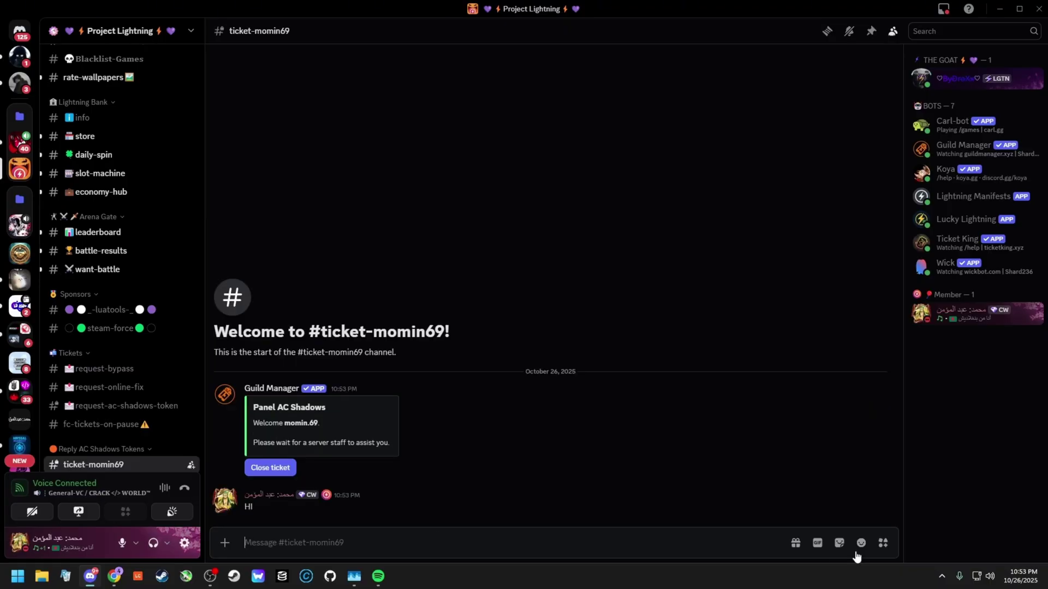
click(861, 542)
click(524, 464)
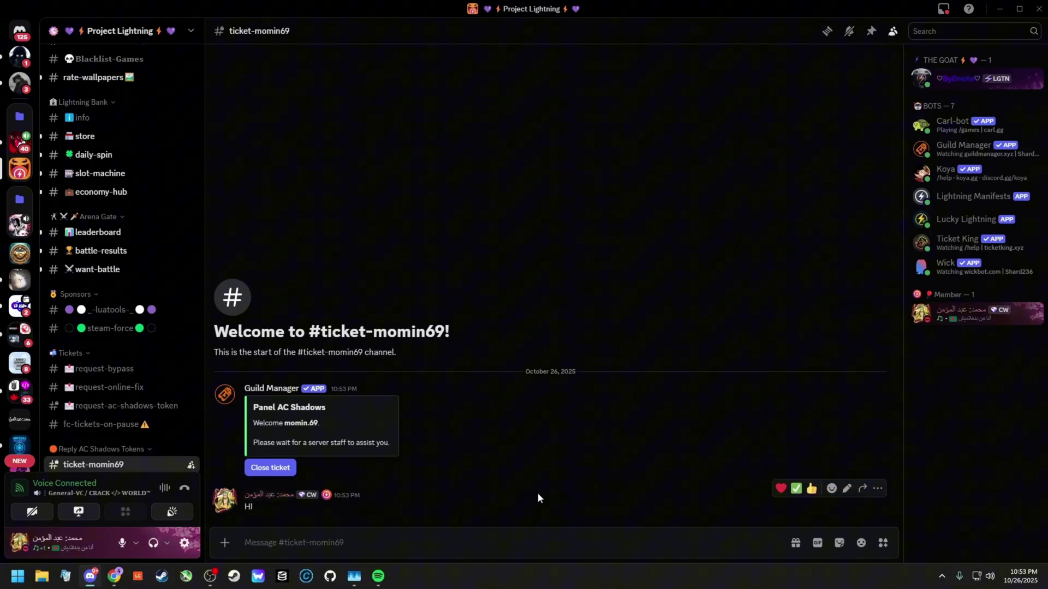
drag(547, 10, 1044, 228)
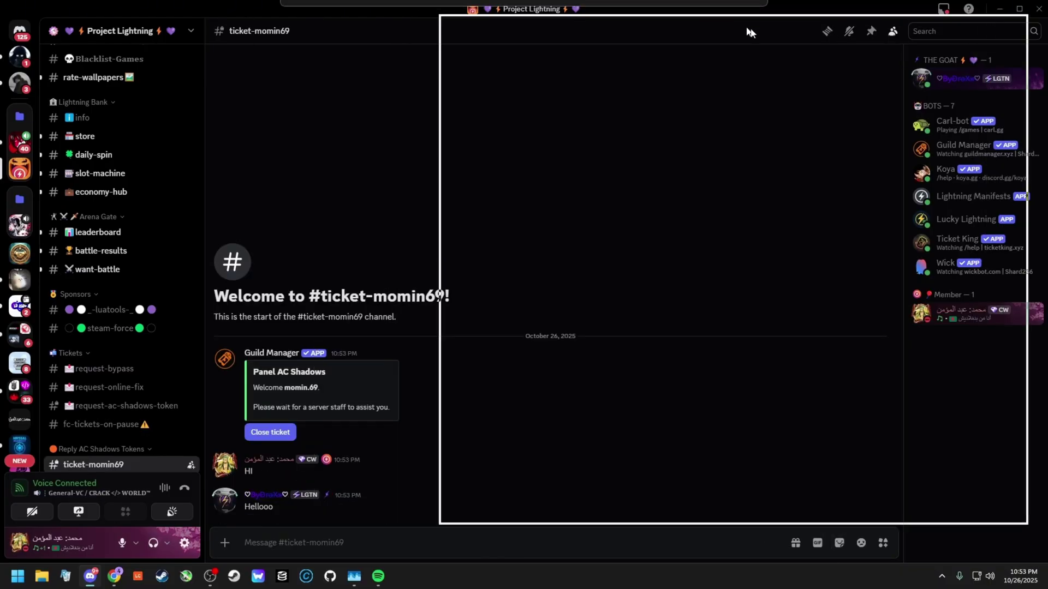
key(Escape)
double_click(319, 395)
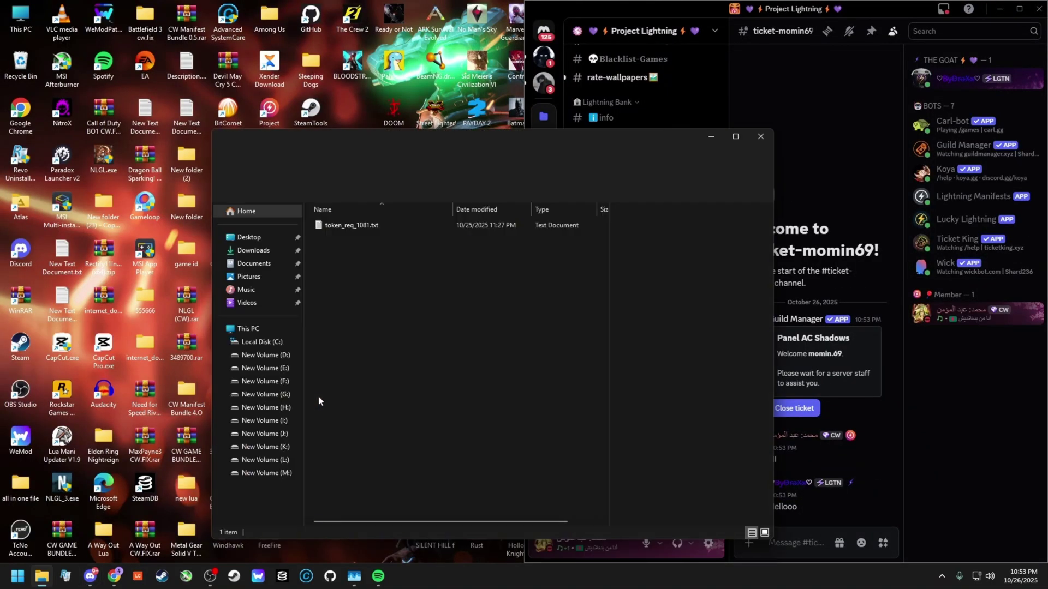
drag(786, 8, 393, 24)
double_click(393, 23)
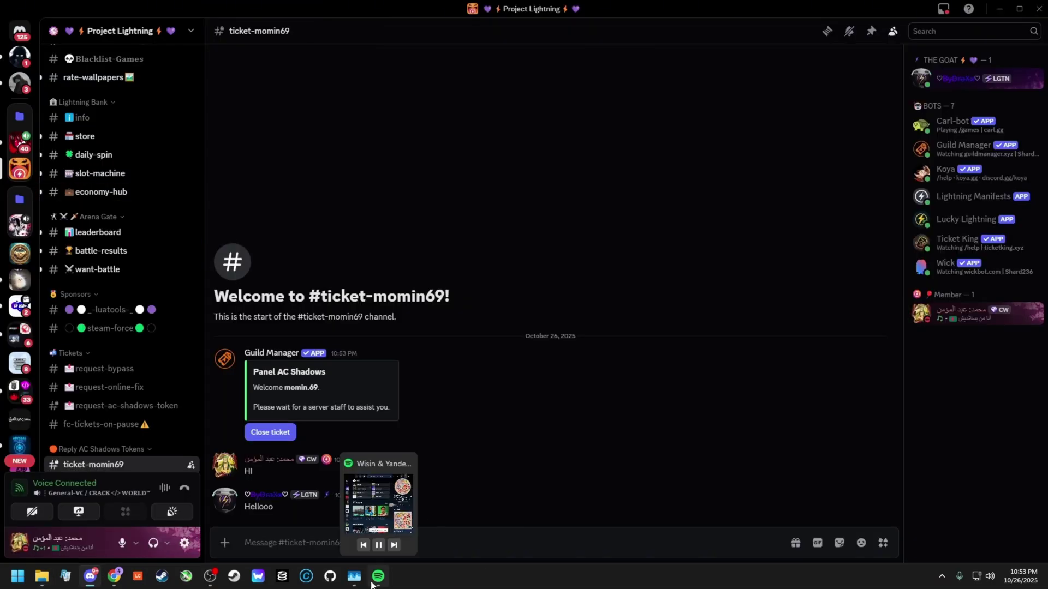
click(41, 577)
drag(516, 139, 671, 101)
Send token_req_1081.txt with a heart emoji in the ticket and thumbs-up the staff reply
click(636, 186)
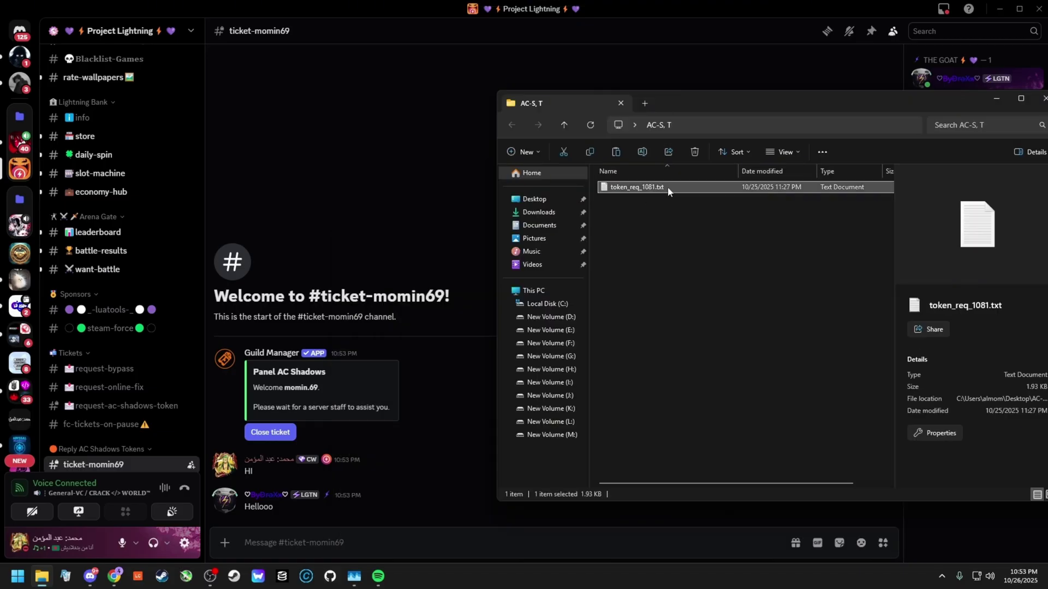
drag(636, 187, 325, 485)
text(love youu)
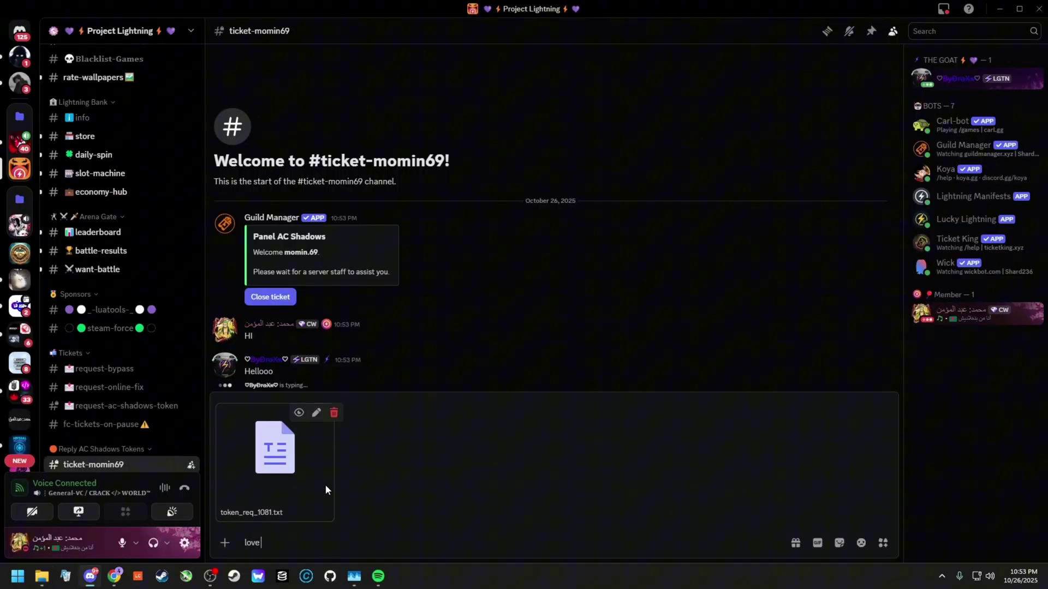
click(860, 543)
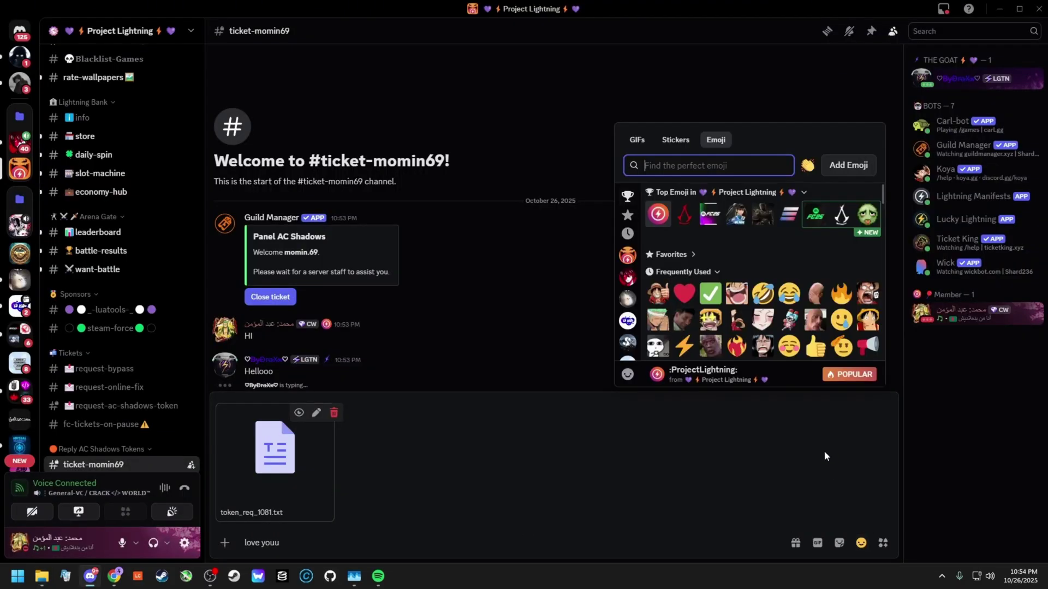
click(683, 293)
key(Return)
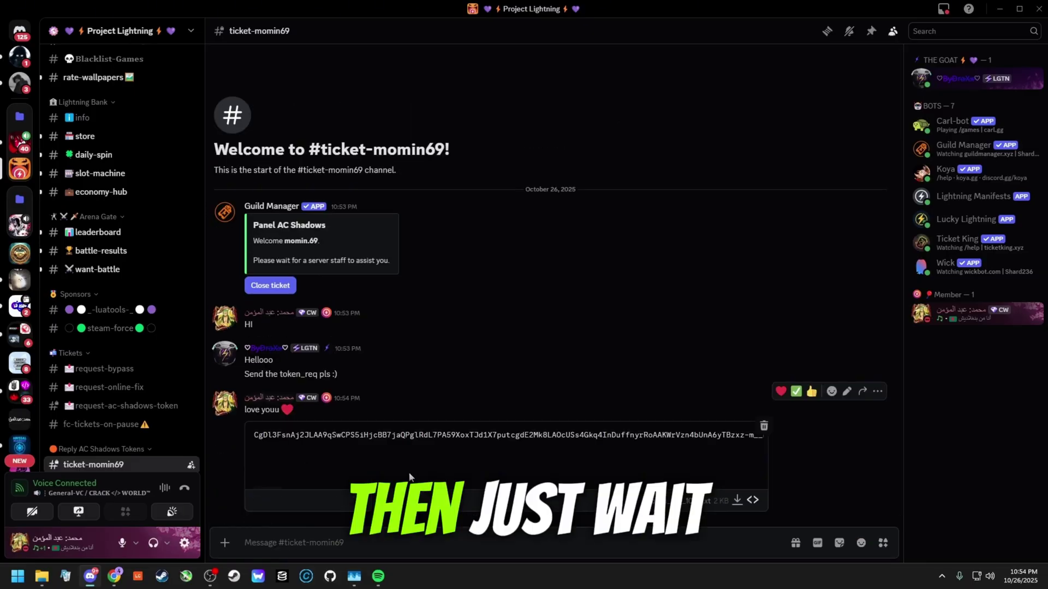
mouse_move(413, 360)
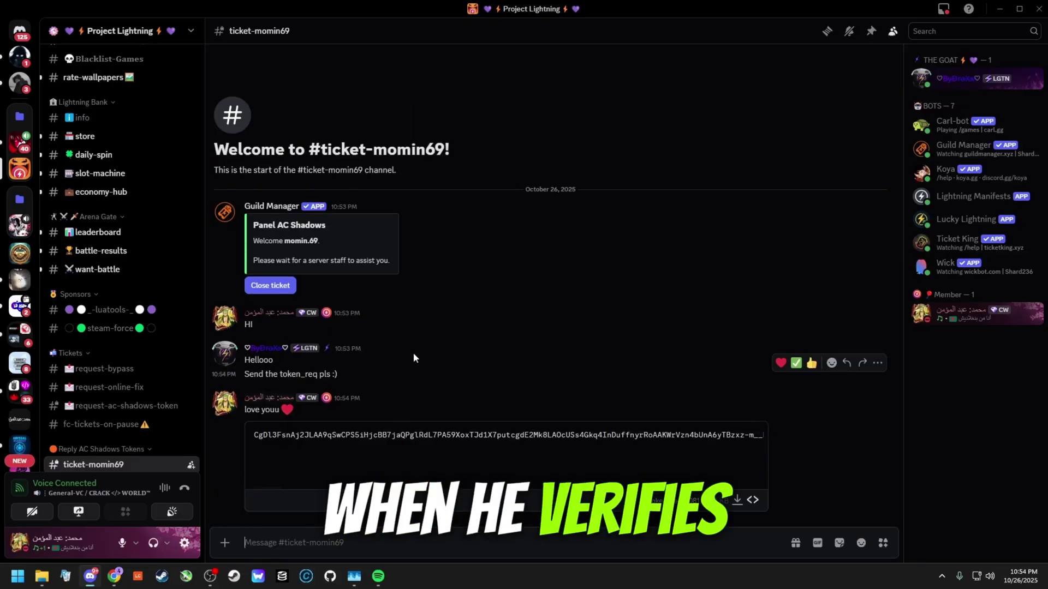
click(811, 363)
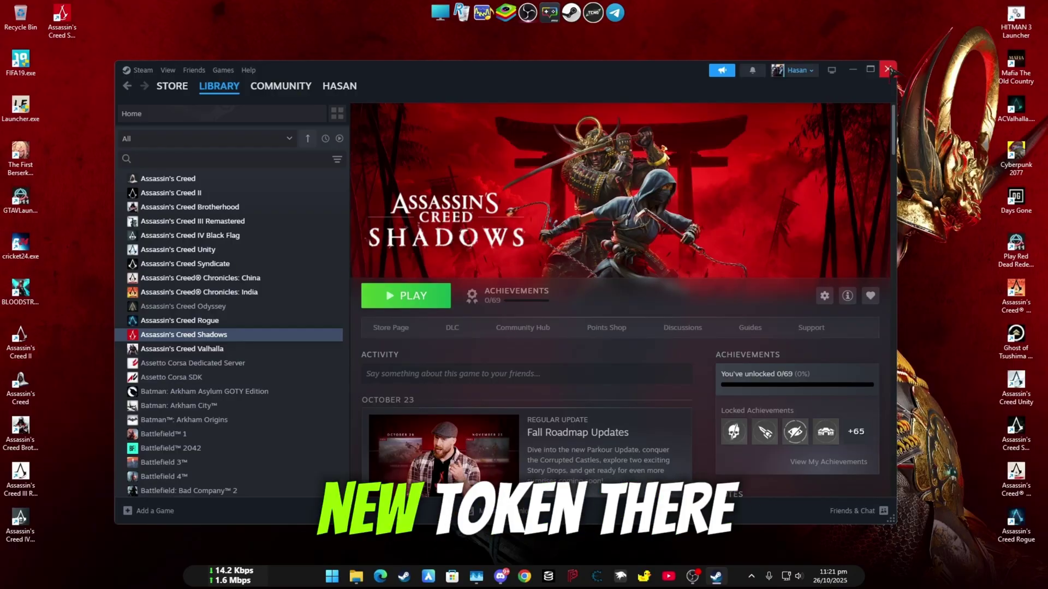
Close Steam and drag token.txt from the desktop into the Shadows install folder
click(889, 68)
mouse_move(368, 576)
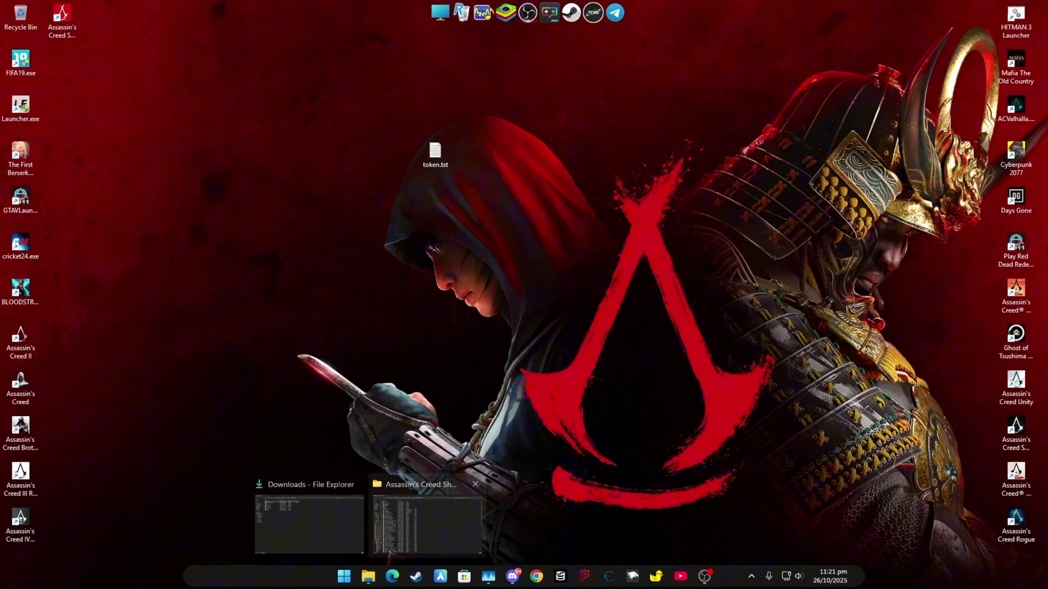
click(426, 524)
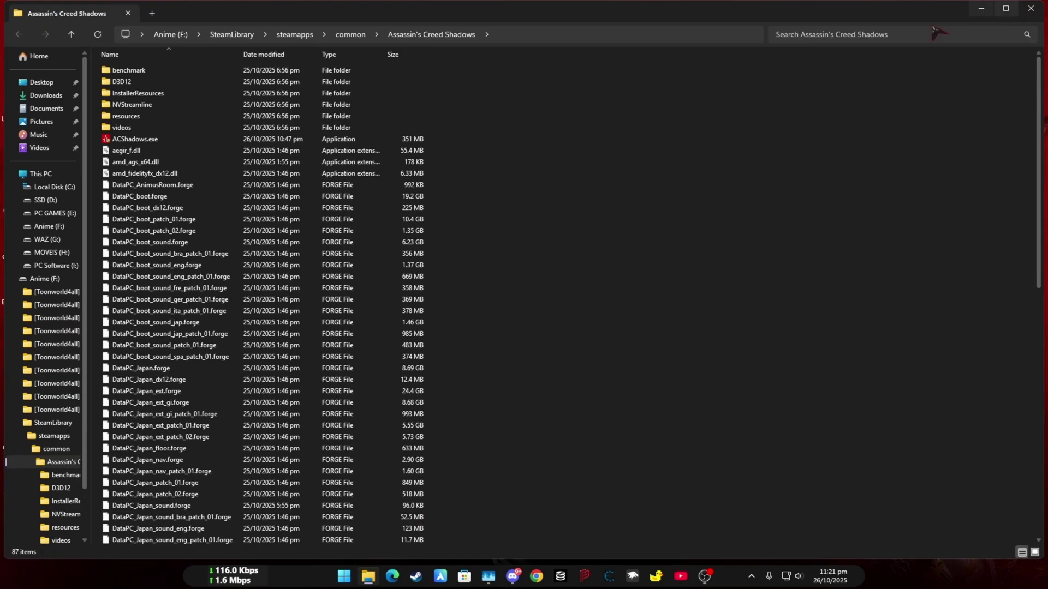
drag(936, 10, 936, 227)
drag(540, 457, 540, 457)
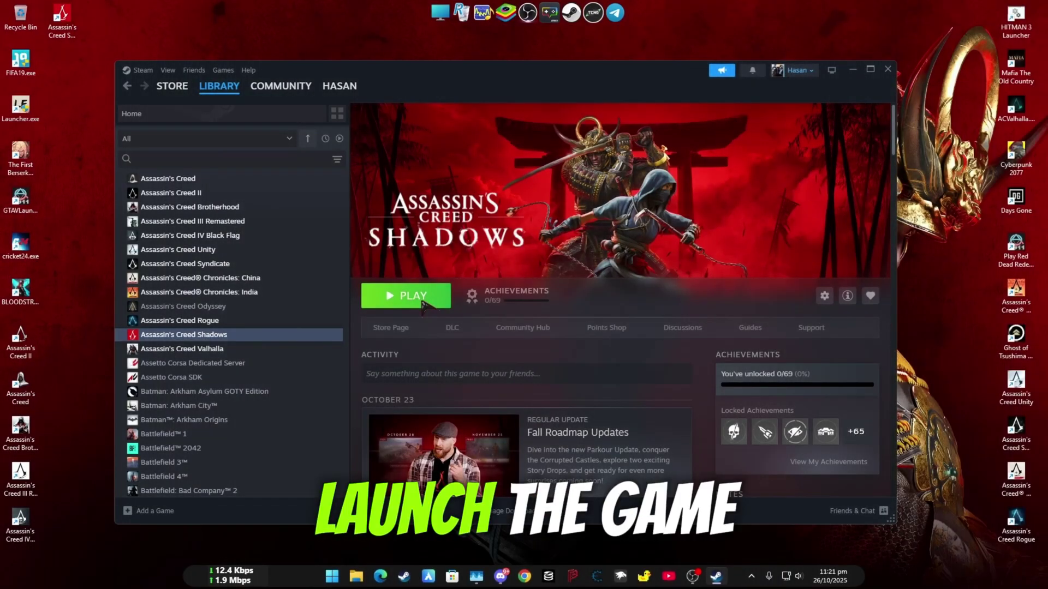
Start Assassin's Creed Shadows from the Steam library with PLAY
click(422, 299)
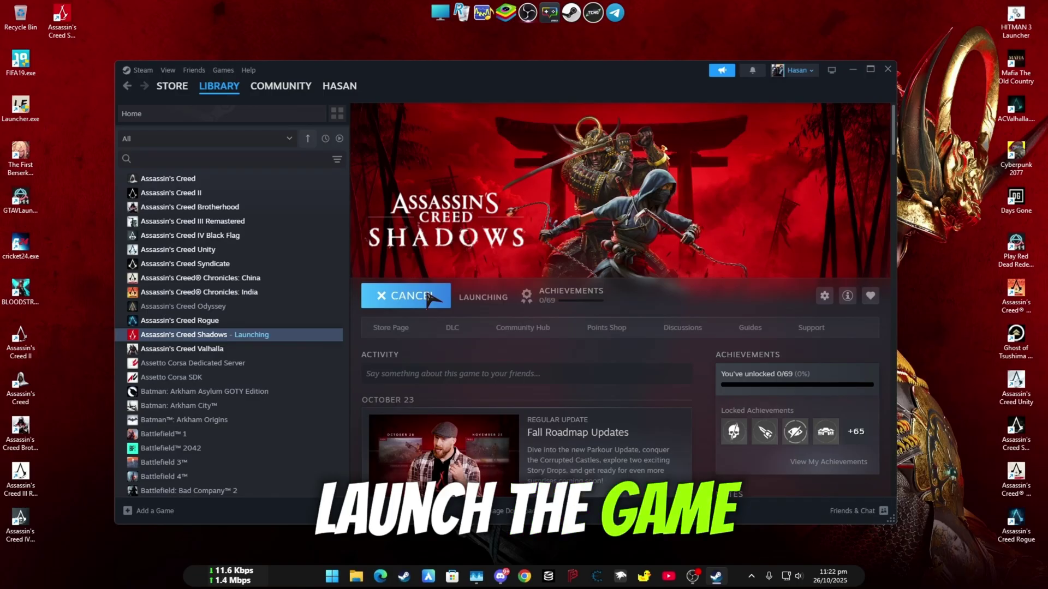